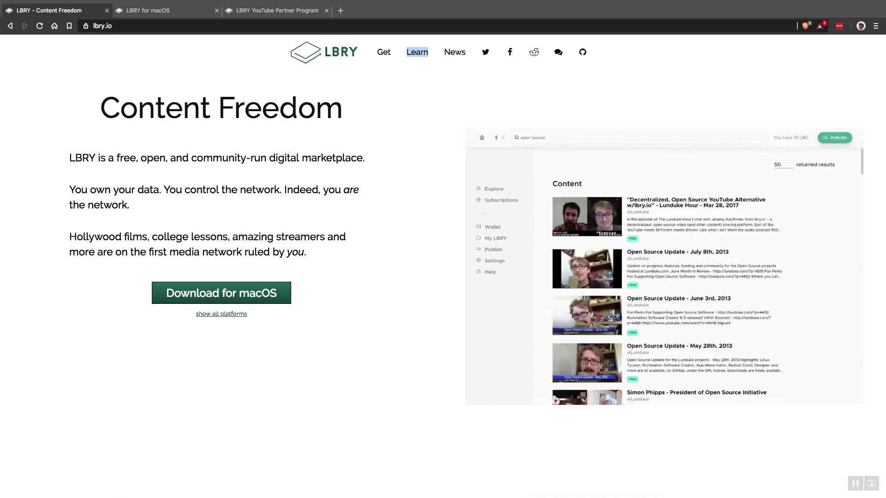
Show the LBRY for macOS download page, then scroll through the YouTube Partner Program page.
key("ctrl+Tab")
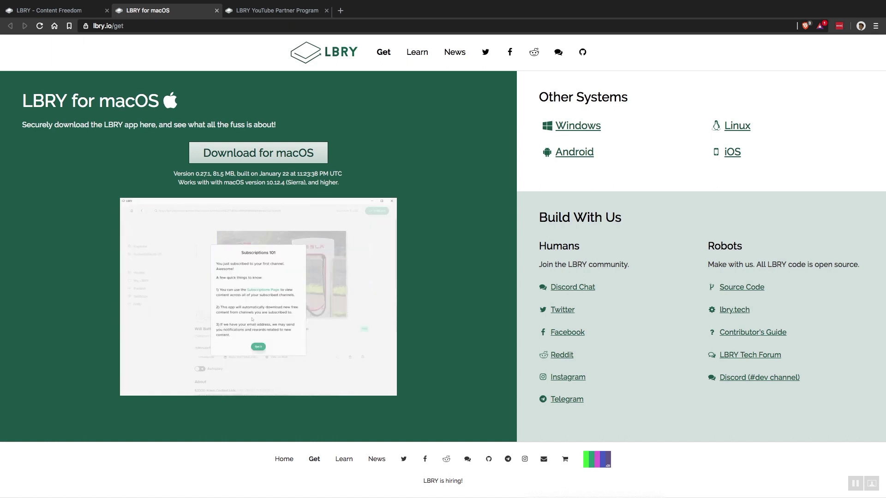
key("ctrl+Tab")
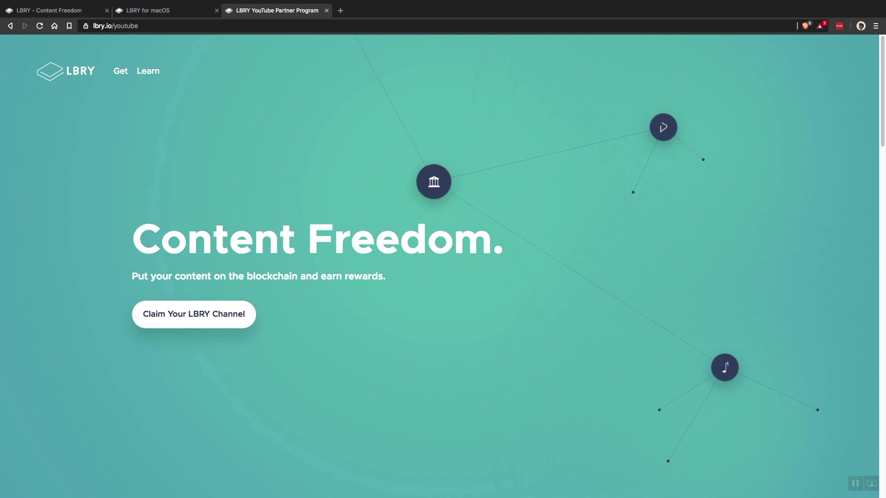
scroll(439, 267, "down", 15)
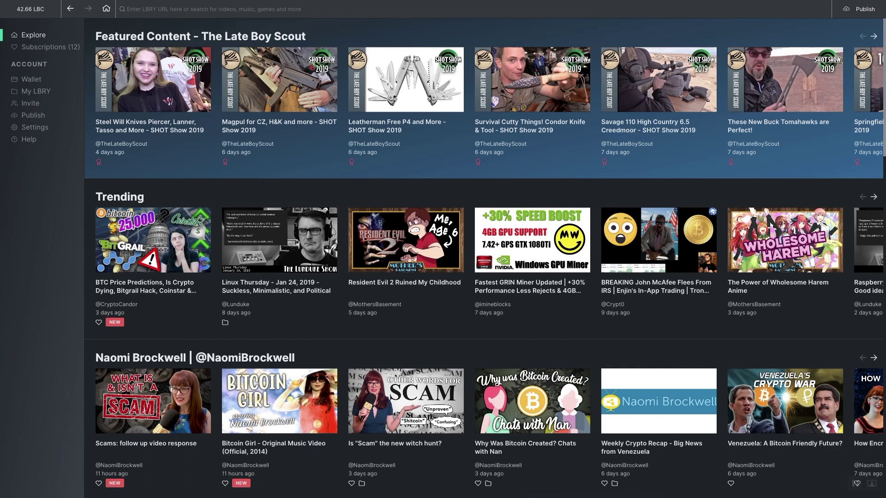
Glance at Subscriptions, then view the Wallet's 42.663944 LBC balance and recent transactions.
left_click(50, 47)
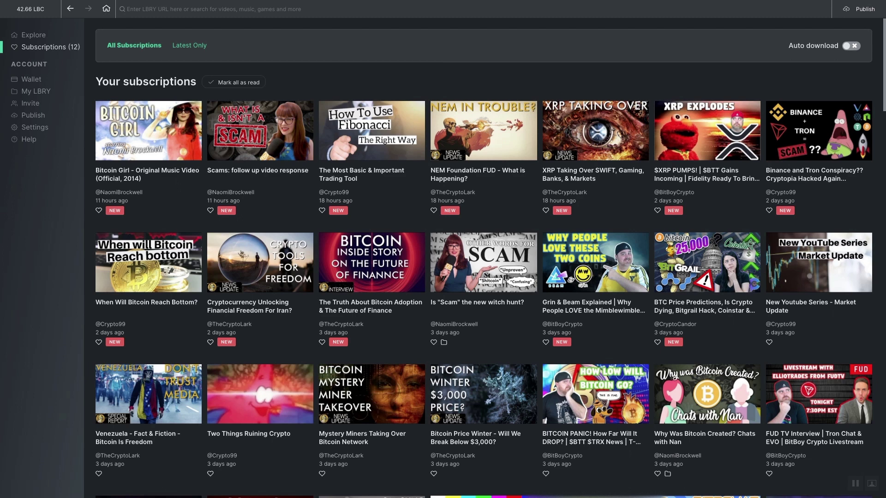
left_click(31, 79)
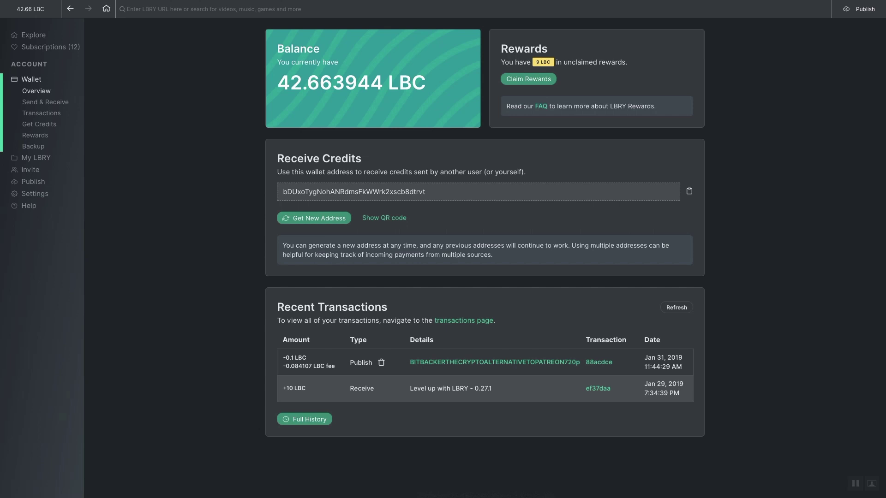
Tour the wallet's QR code, Send & Receive, Rewards and Backup pages, then list My LBRY downloads.
left_click(384, 218)
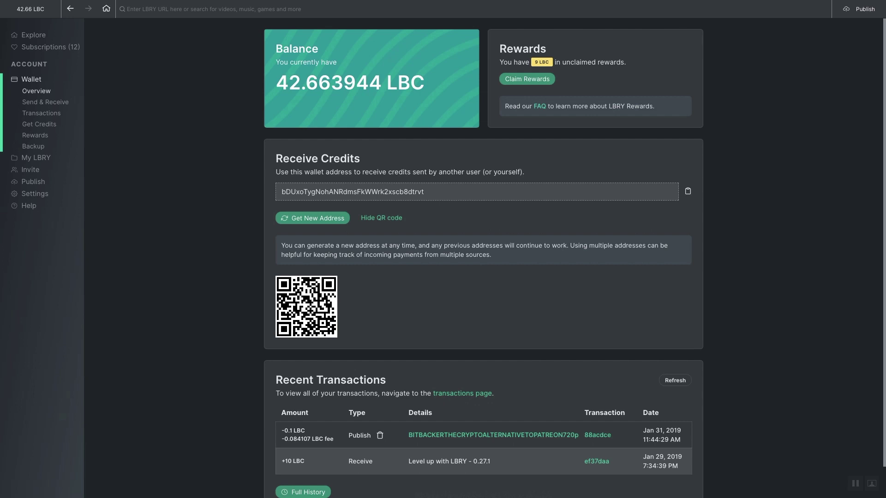
left_click(45, 102)
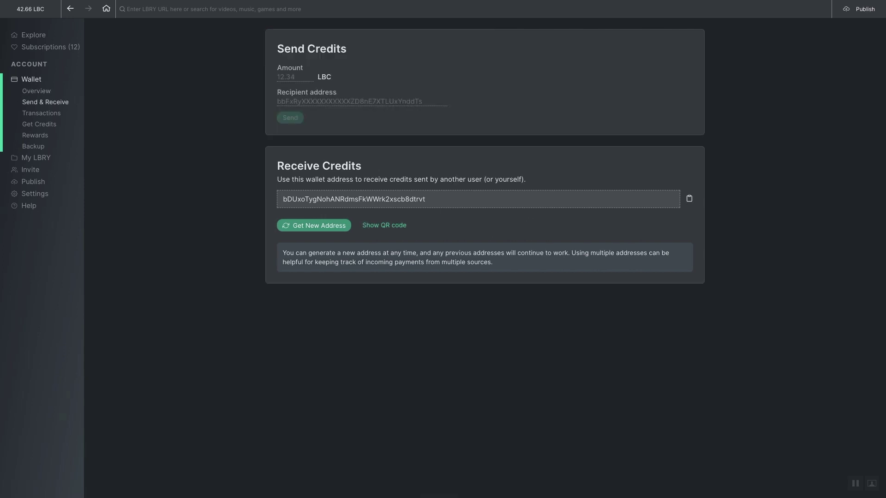
left_click(36, 135)
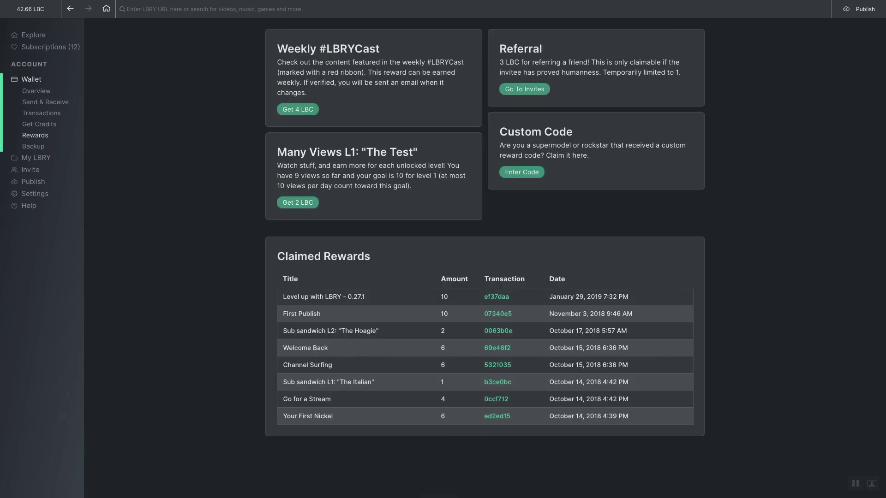
left_click(33, 146)
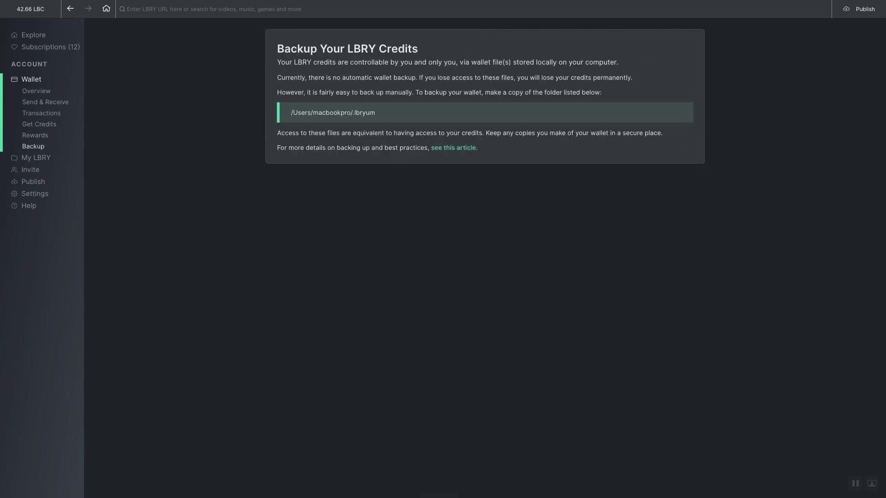
left_click(37, 91)
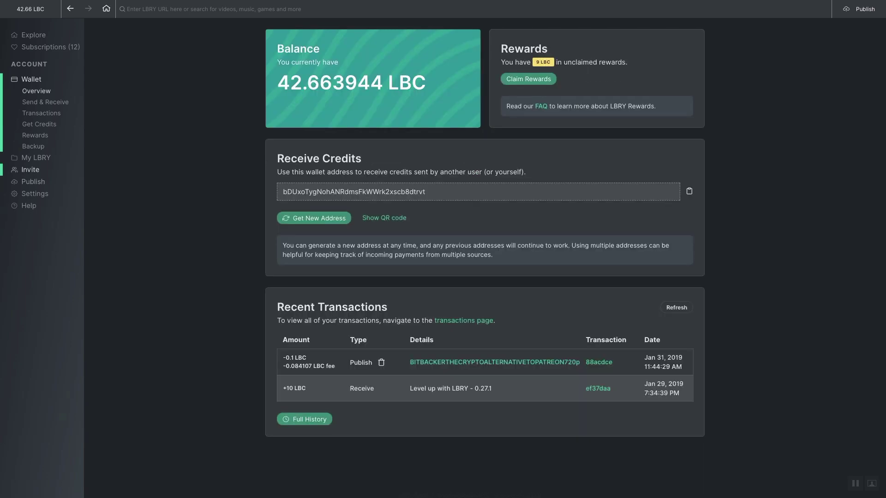
left_click(36, 158)
left_click(38, 103)
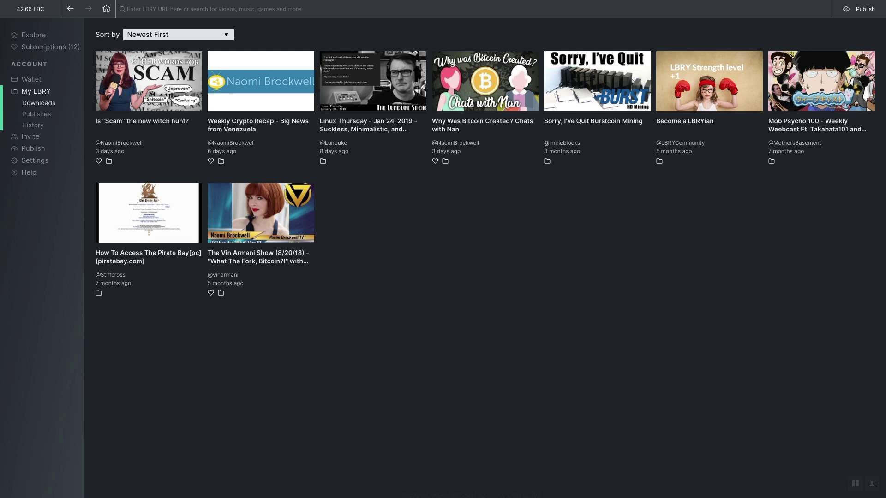
Look over the account's published videos and the Invite page, then start a new publish.
left_click(37, 114)
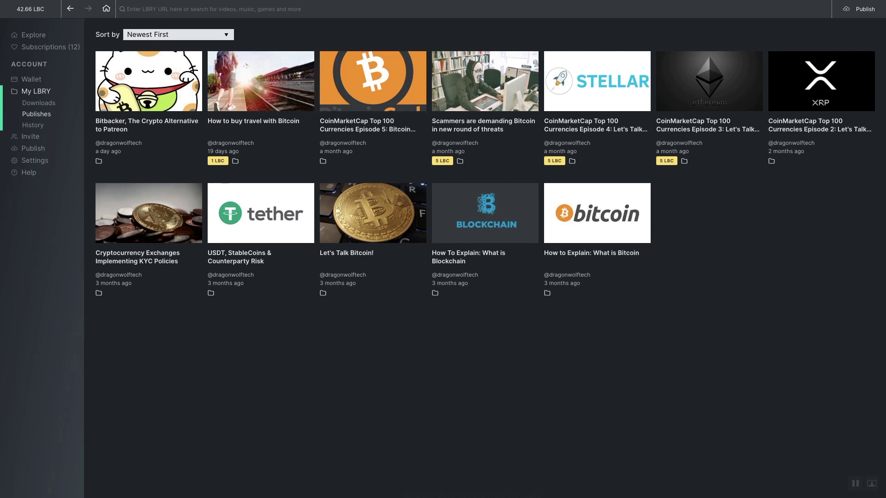
left_click(30, 136)
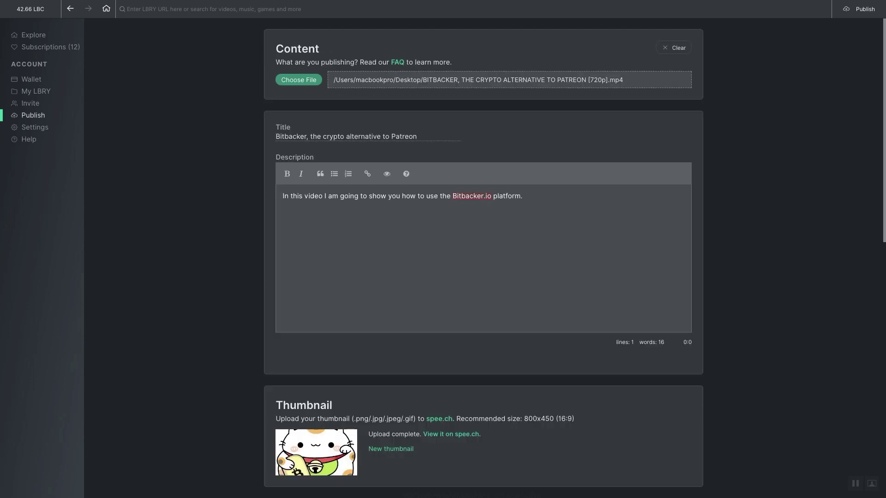
left_click(673, 47)
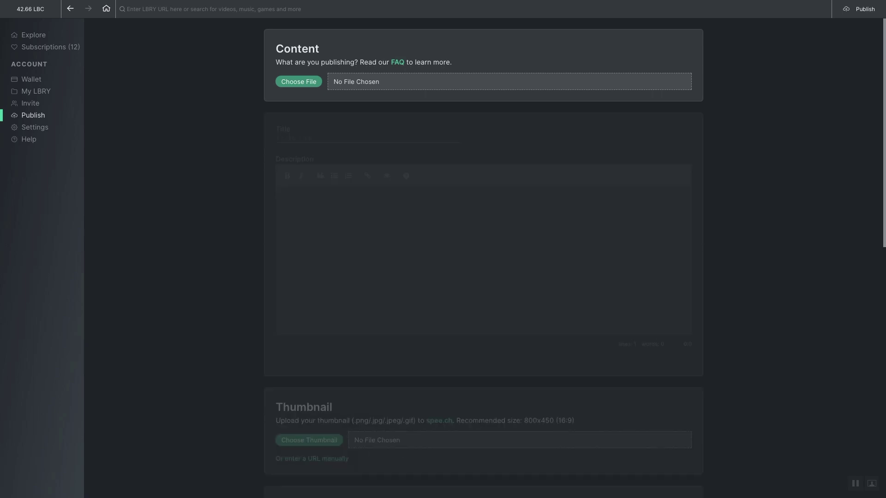
Choose the BITBACKER video, title it 'Bitbacker, The Crypto Alternative to Patreon', and paste the description.
left_click(299, 81)
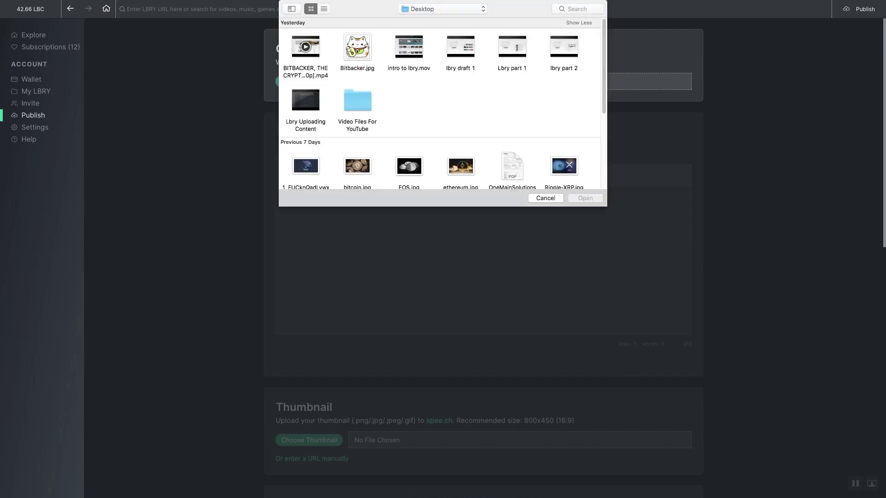
key("Return")
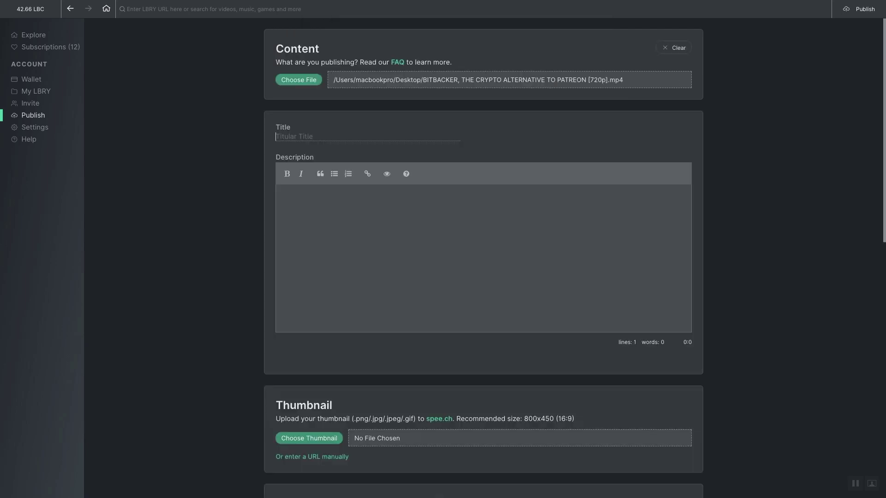
type("Bitbacker, The Crypto Alternative to Patreon")
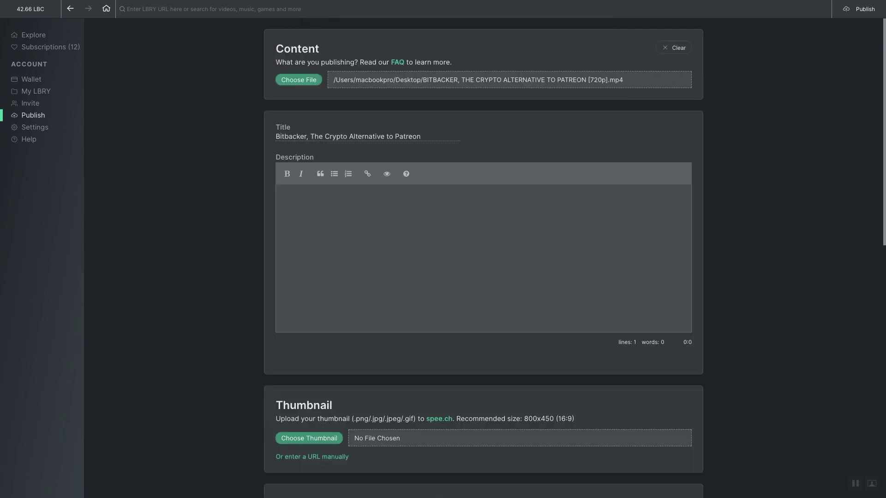
key("Tab")
type("In this video, I am going to show you how to use the Bitbacker.io platform")
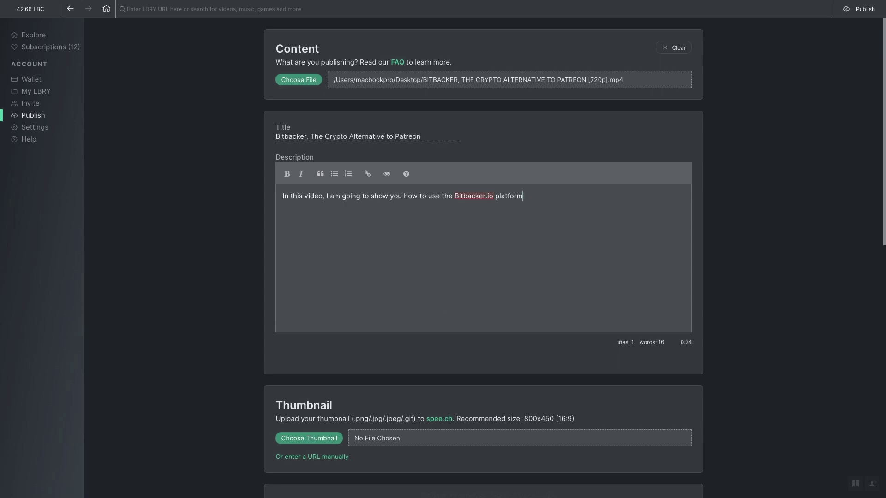
scroll(483, 259, "down", 4)
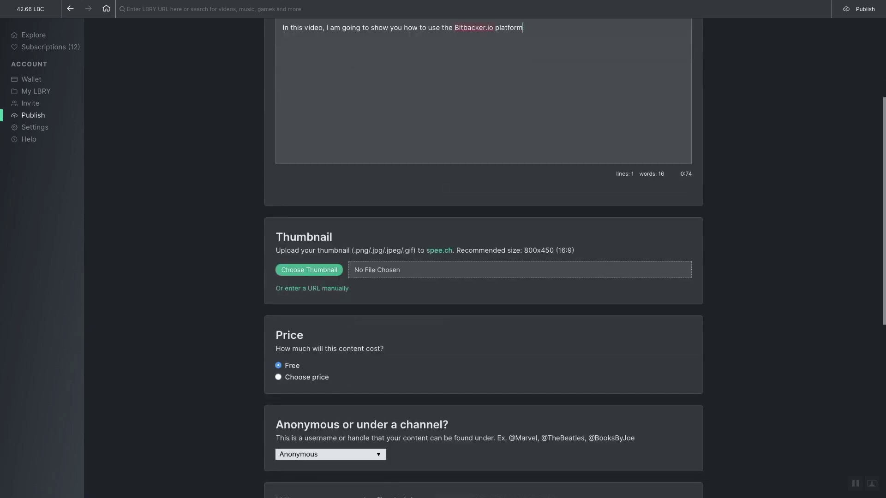
Upload Bitbacker.jpg to spee.ch as the video's thumbnail.
left_click(309, 270)
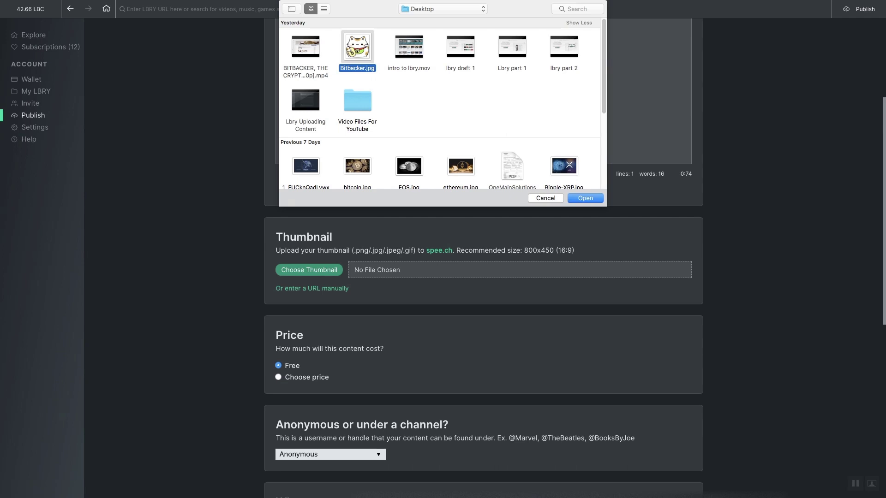
key("Return")
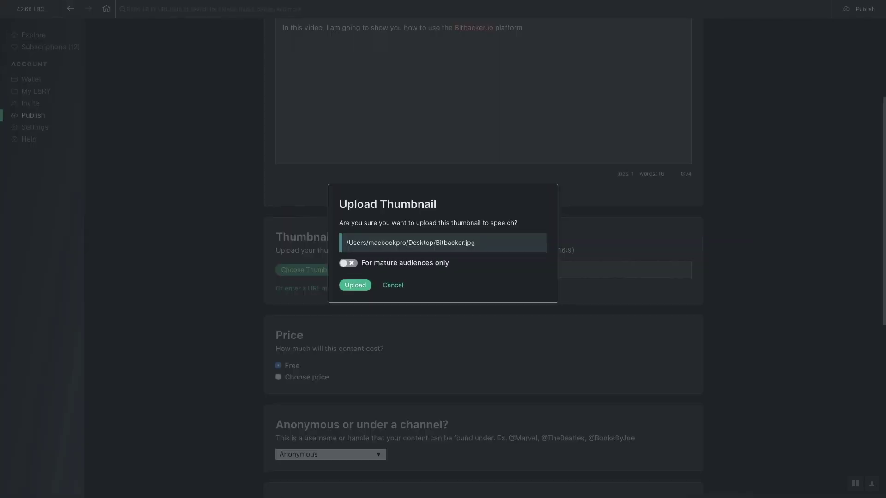
left_click(355, 285)
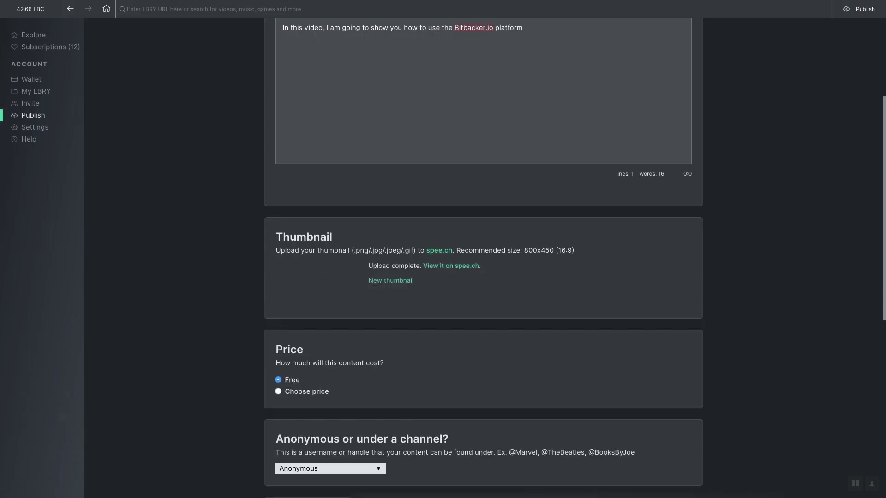
scroll(483, 258, "down", 2)
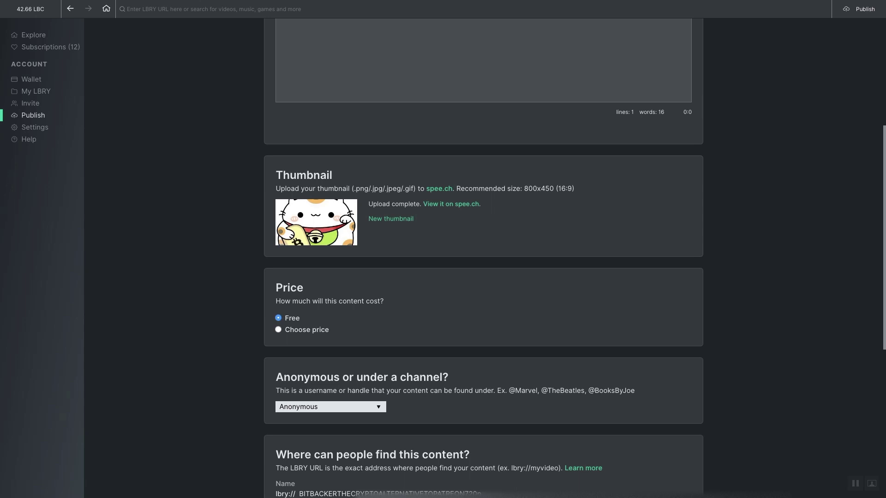
Set the video's price to 1 LBC.
left_click(278, 329)
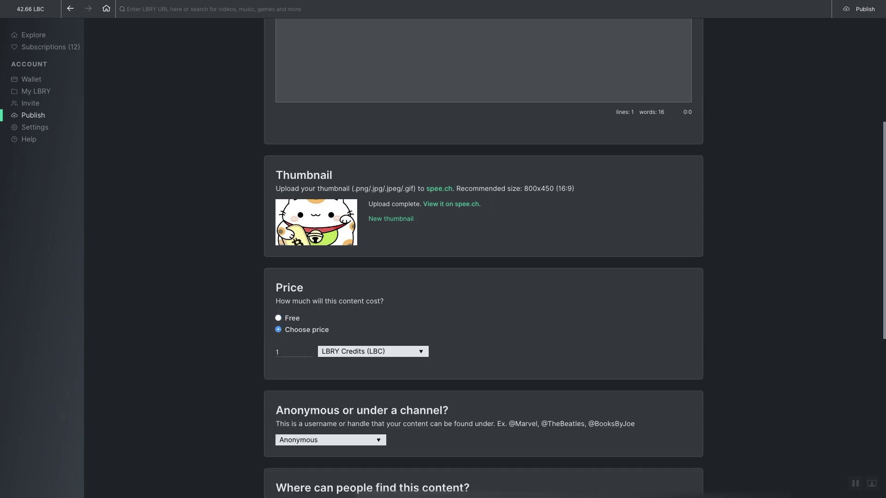
left_click(372, 352)
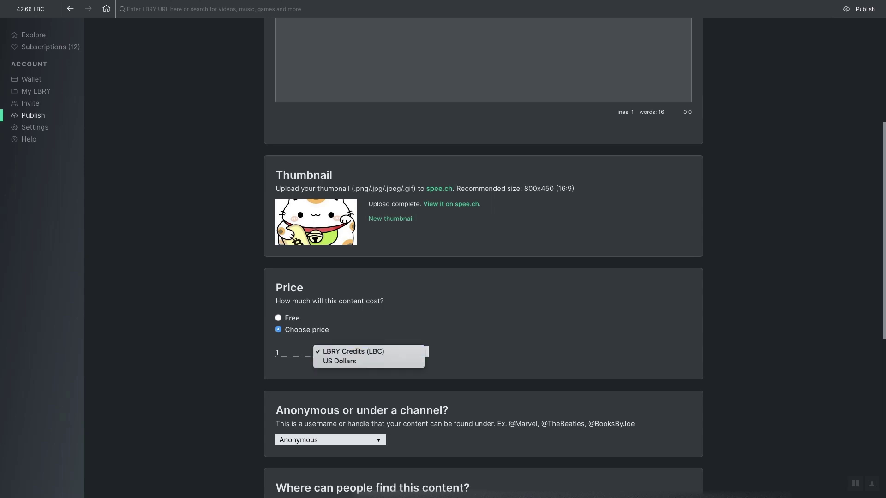
scroll(483, 258, "down", 3)
left_click(330, 296)
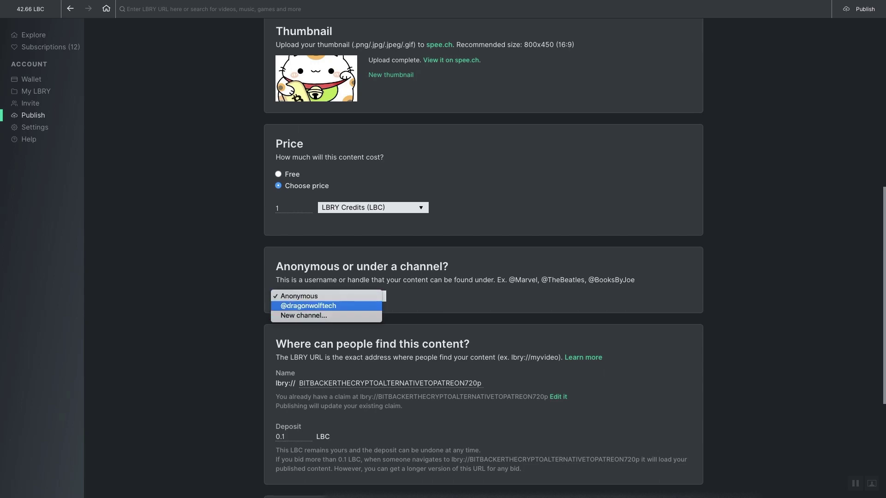
left_click(308, 306)
scroll(483, 258, "down", 2)
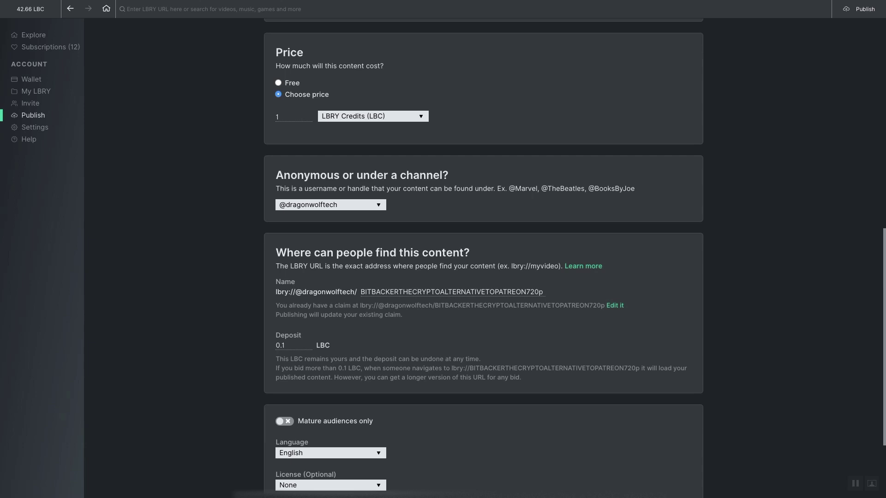
scroll(483, 258, "down", 3)
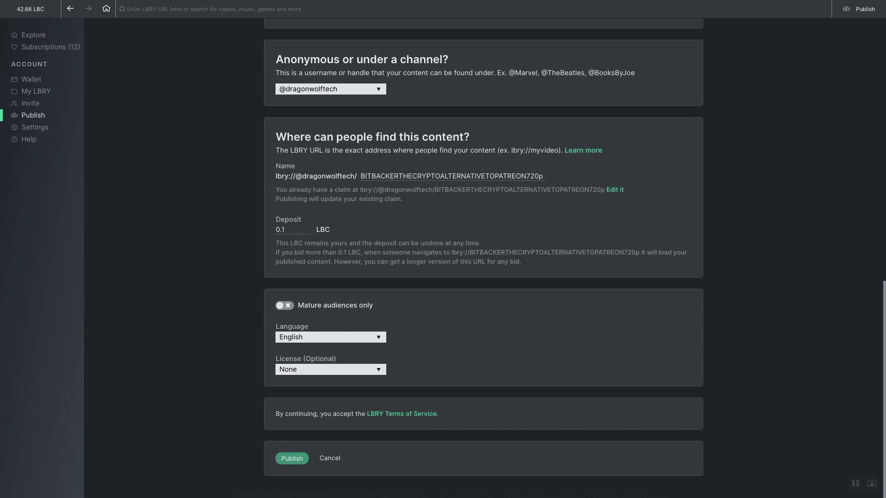
Keep English as the language and None as the license.
left_click(330, 337)
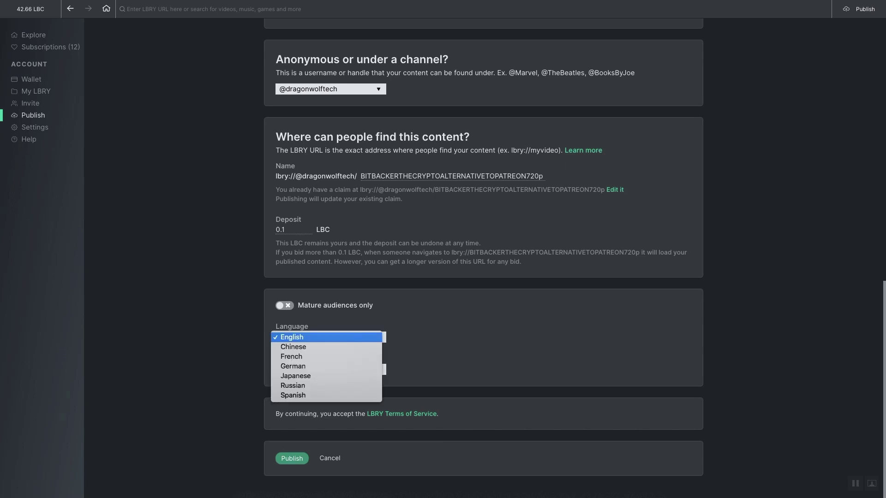
left_click(330, 369)
left_click(330, 369)
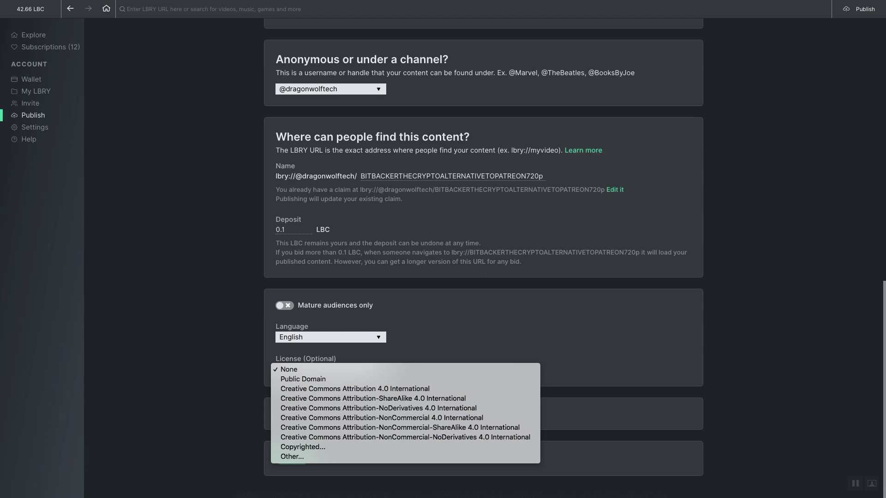
key("Escape")
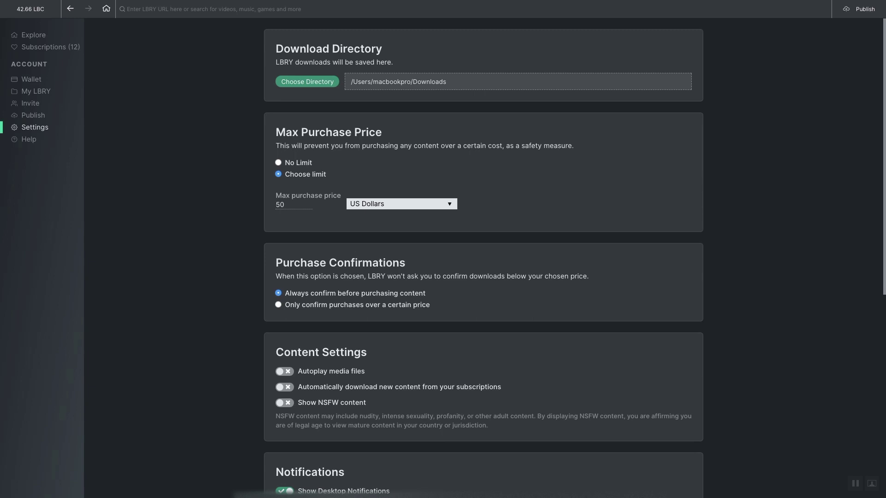
scroll(483, 258, "down", 3)
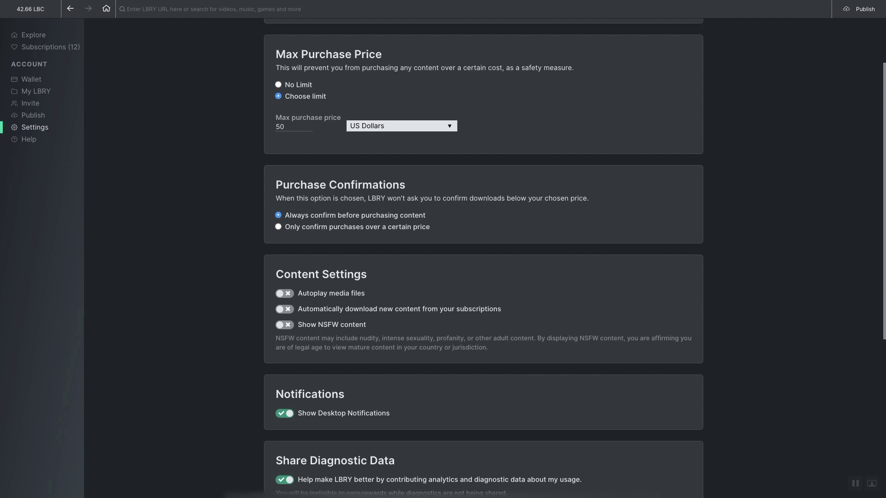
scroll(483, 258, "down", 4)
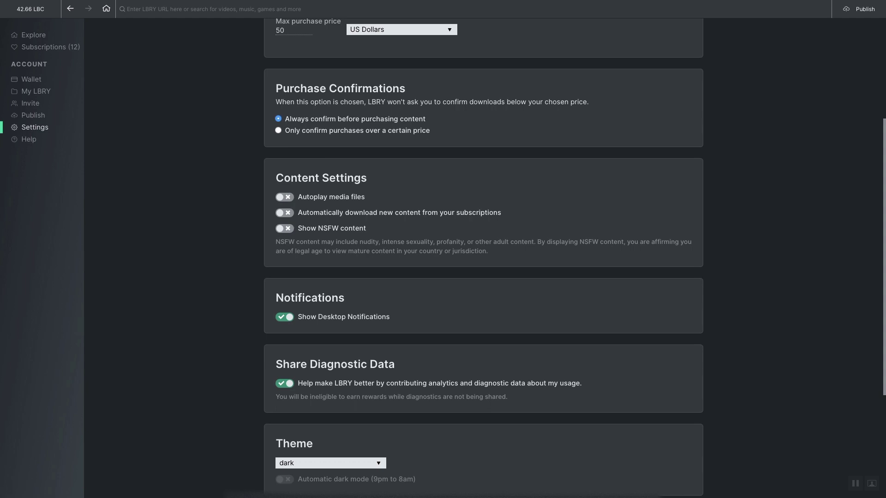
scroll(482, 258, "down", 2)
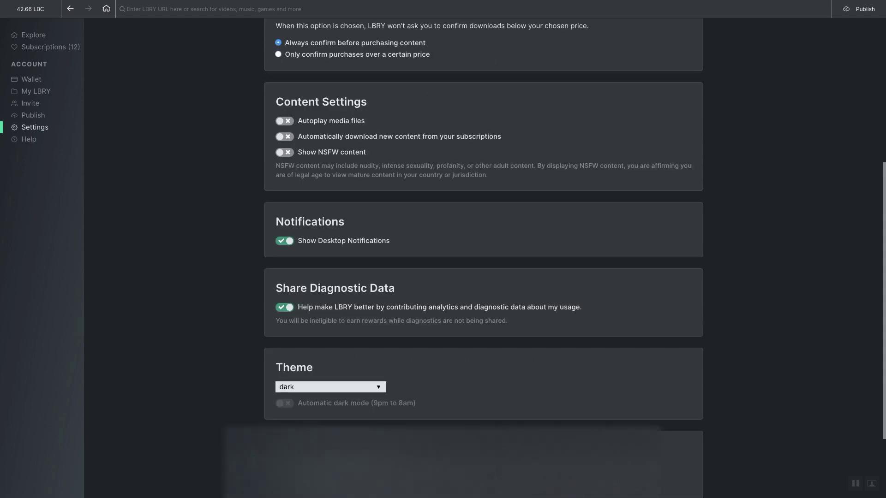
scroll(483, 258, "down", 1)
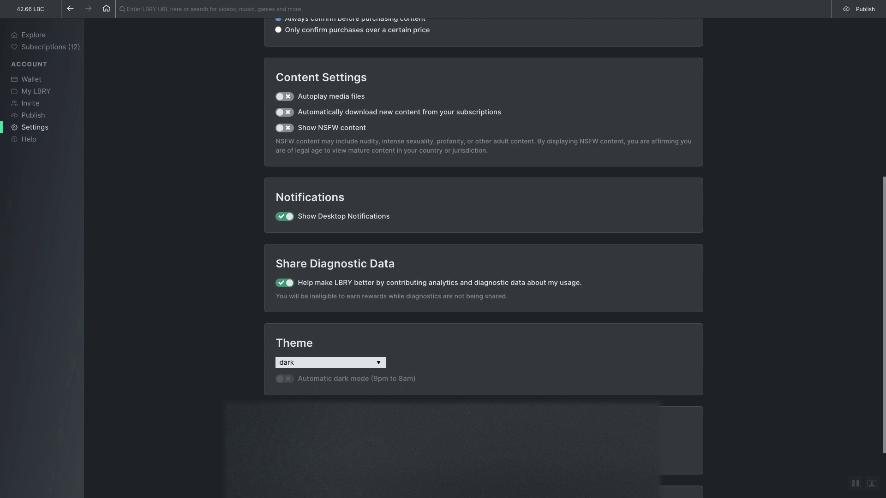
scroll(483, 259, "down", 2)
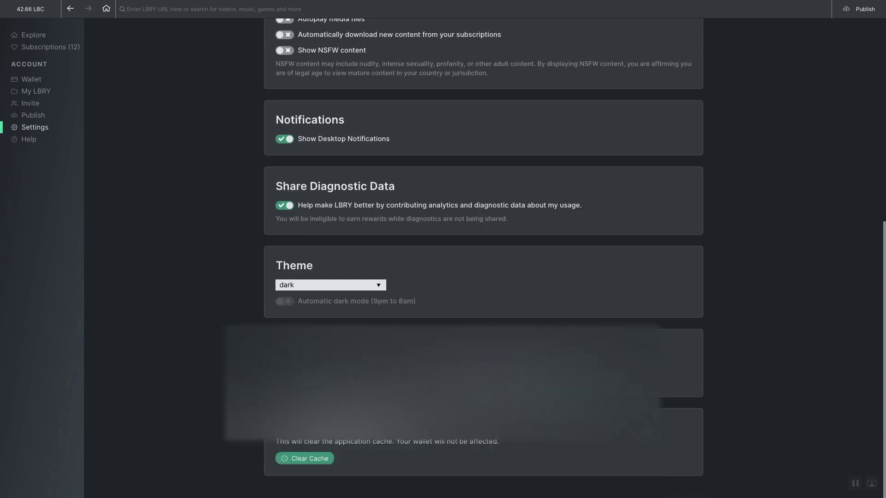
left_click(330, 285)
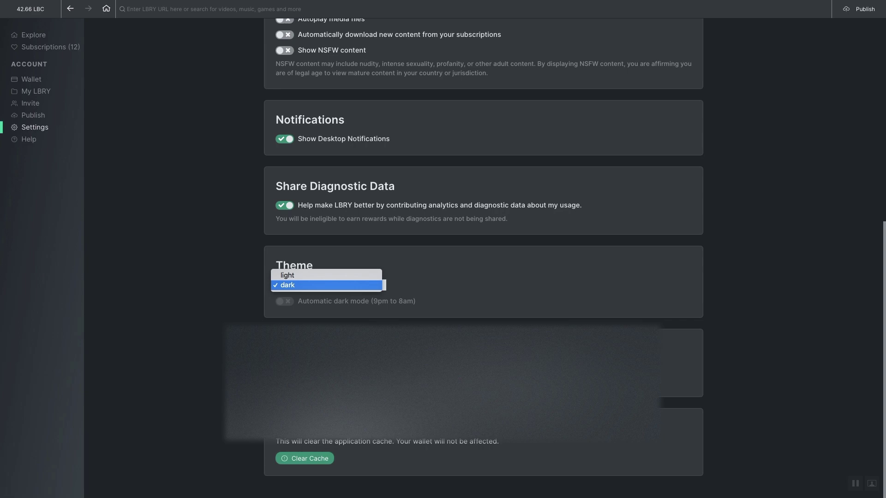
key("Return")
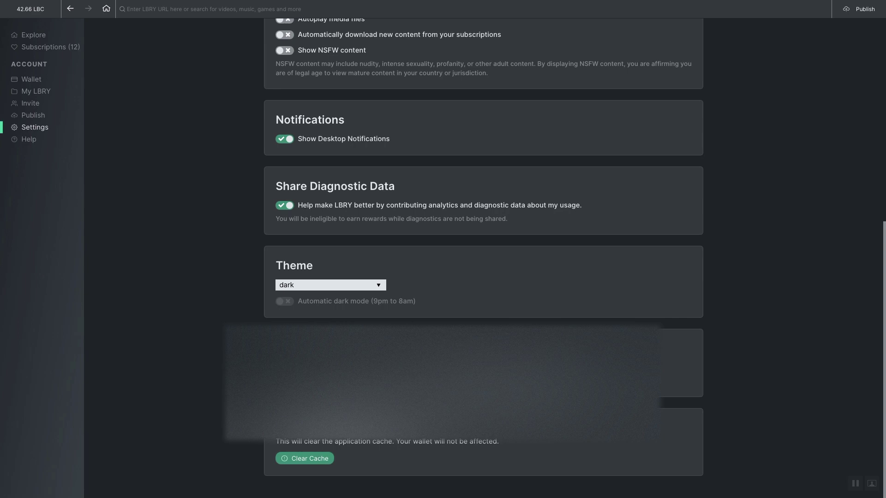
Open the Help page with its FAQ, live chat, log files and bug-reporting options.
left_click(29, 139)
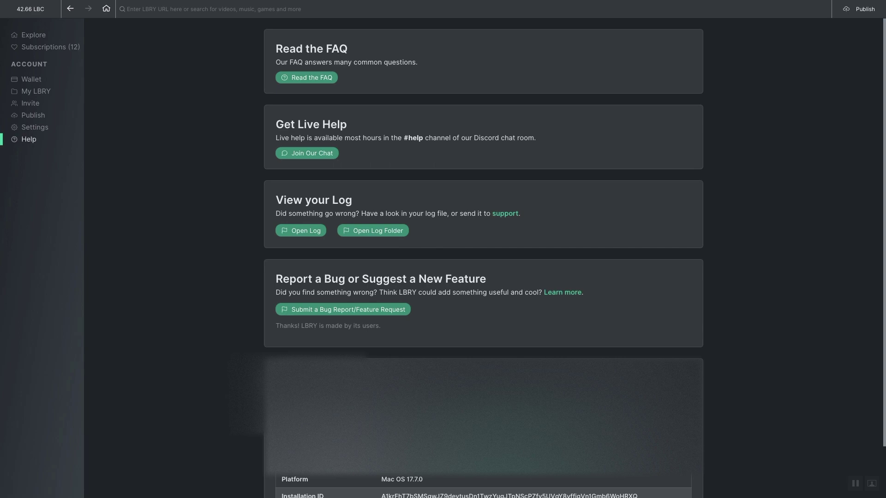